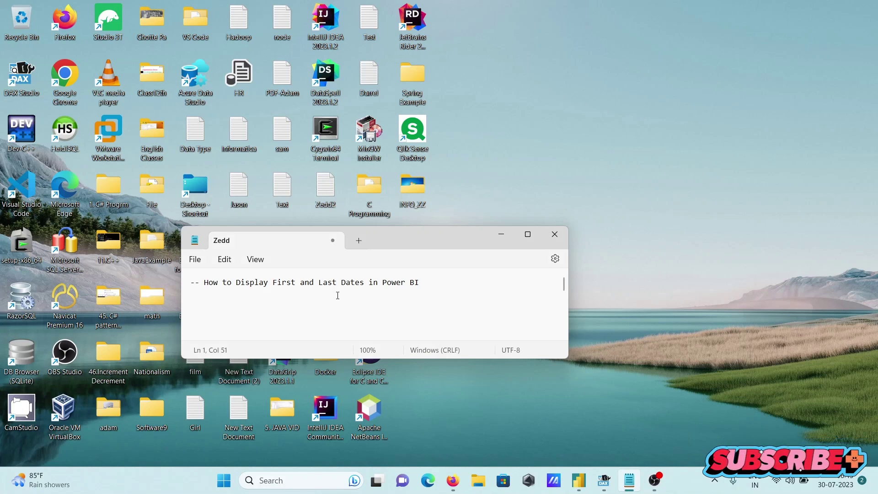
Minimize the Zedd note and bring Power BI Desktop back to the front
click(502, 234)
click(579, 480)
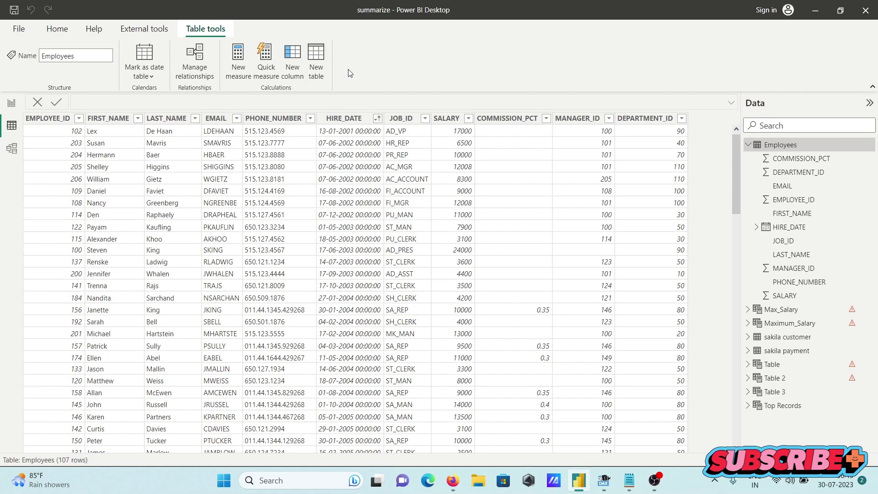
Start a new calculated table with the formula Find Date = FIRSTDATE(Employees[HIRE_DATE])
click(319, 64)
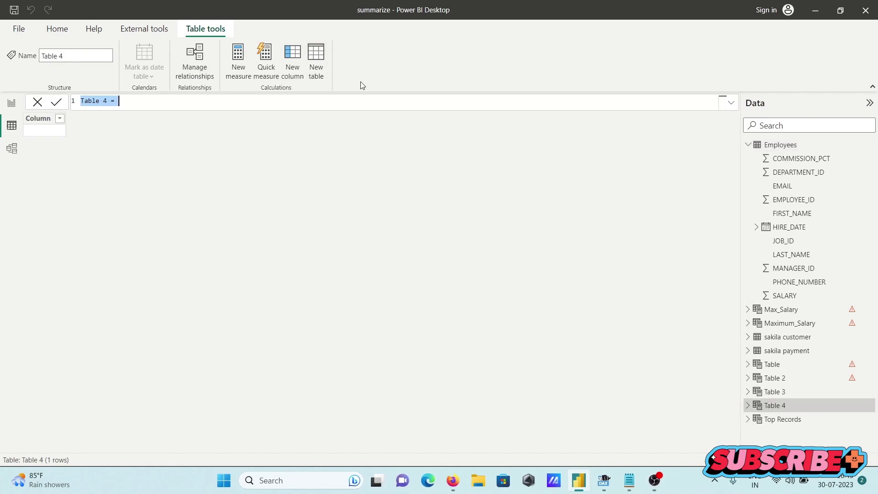
click(106, 100)
key(BackSpace)
key(BackSpace)
key(BackSpace)
key(BackSpace)
key(BackSpace)
key(BackSpace)
key(BackSpace)
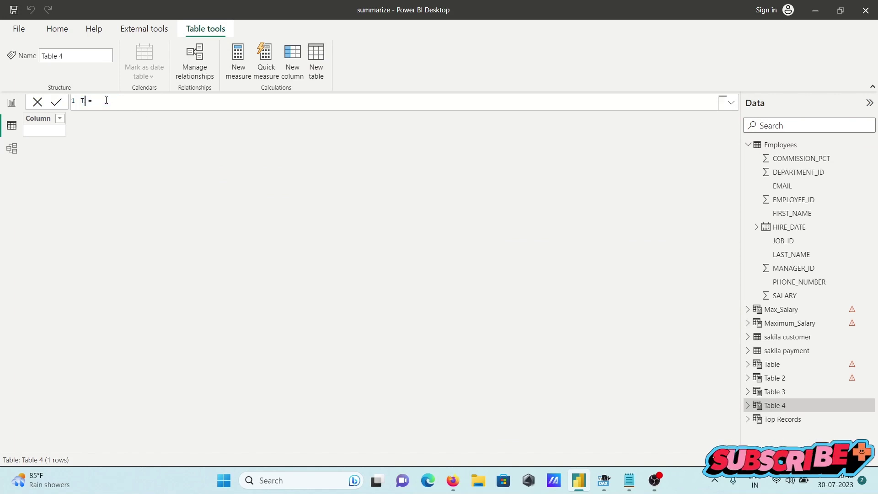
text(Find )
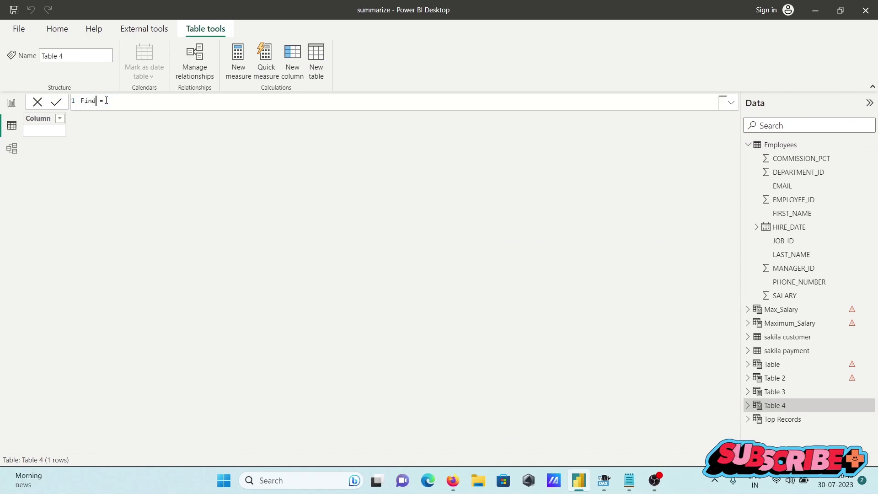
text(Date = )
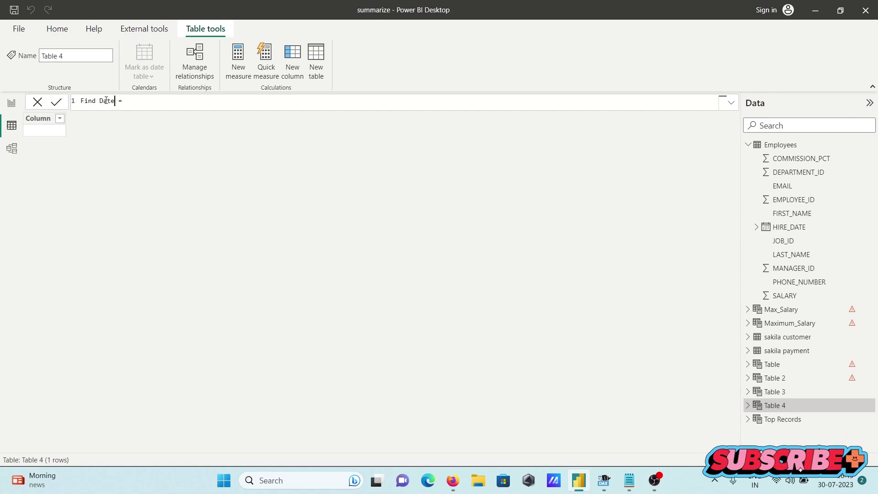
text(Fi)
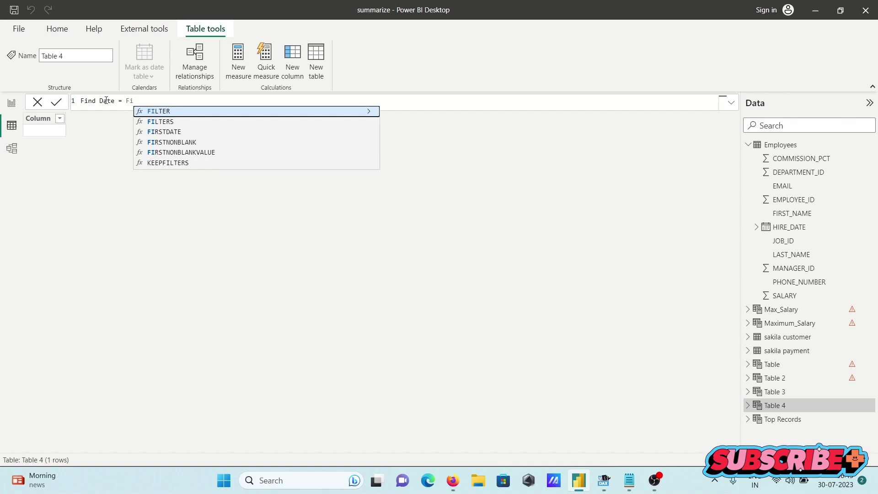
text(r)
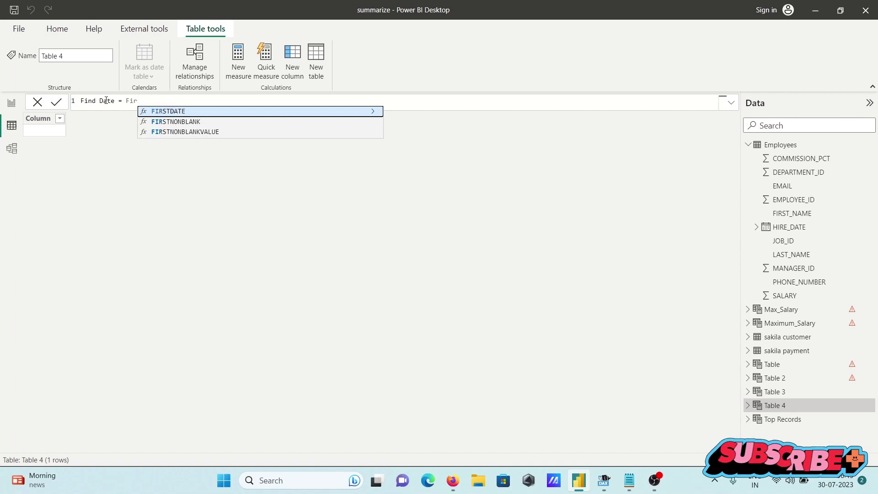
click(173, 111)
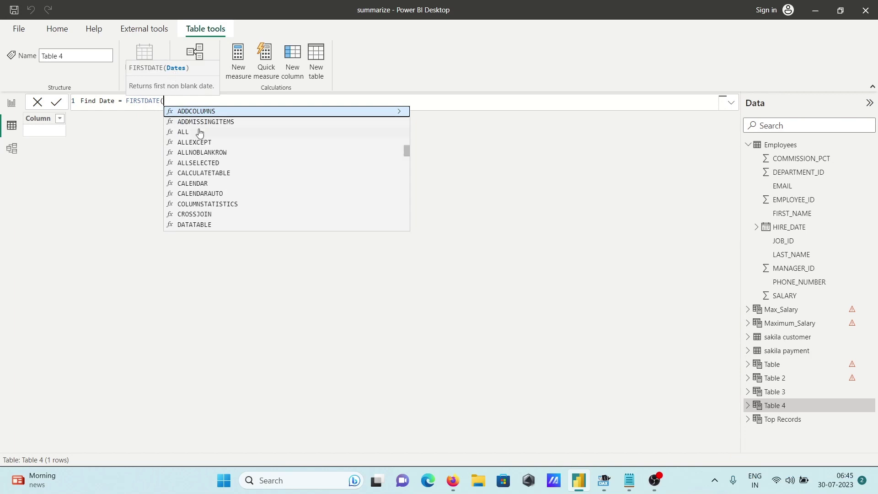
text(E)
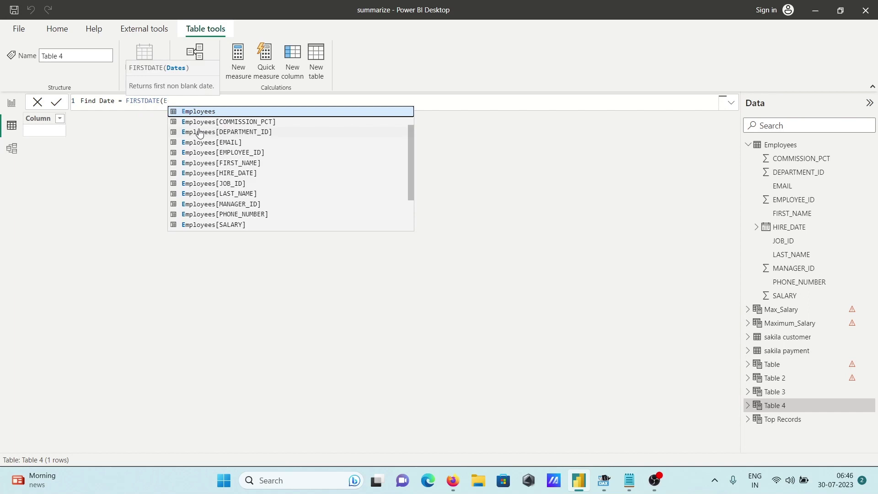
key(Down)
key(Down)
key(Down)
key(Down)
key(Down)
key(Down)
key(Tab)
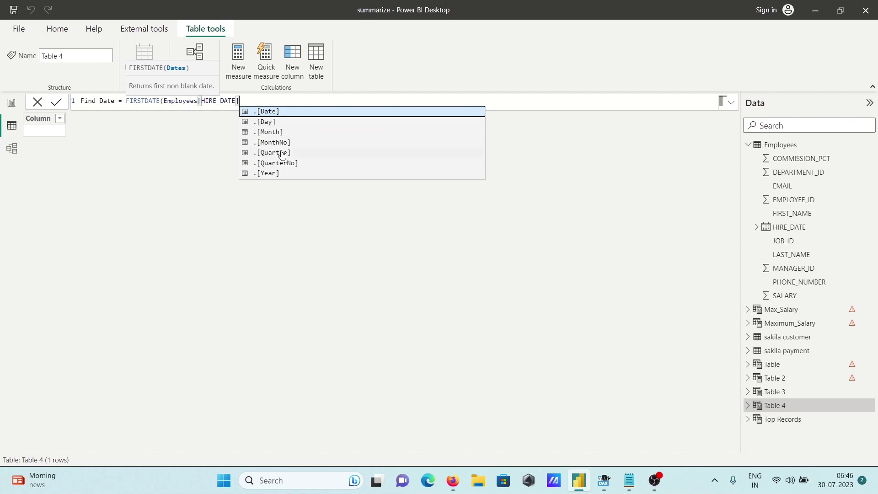
Commit the Find Date table and compare it with Employees; it shows 13-01-2001
text())
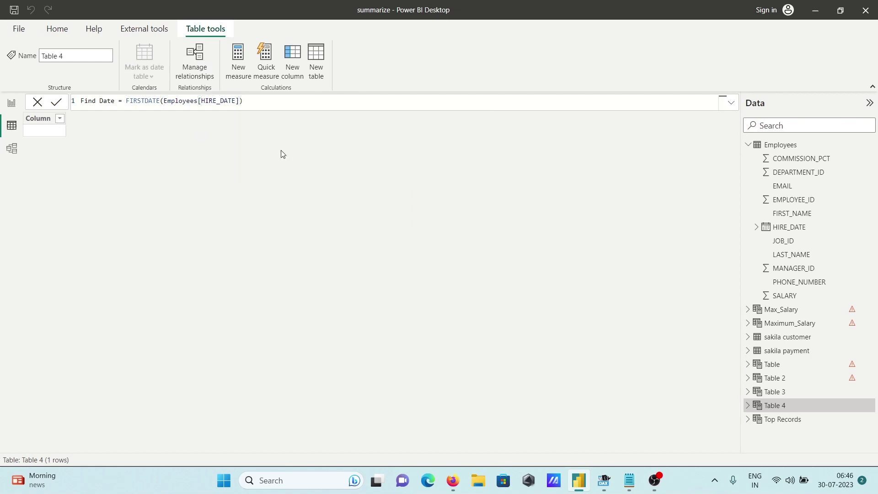
key(Return)
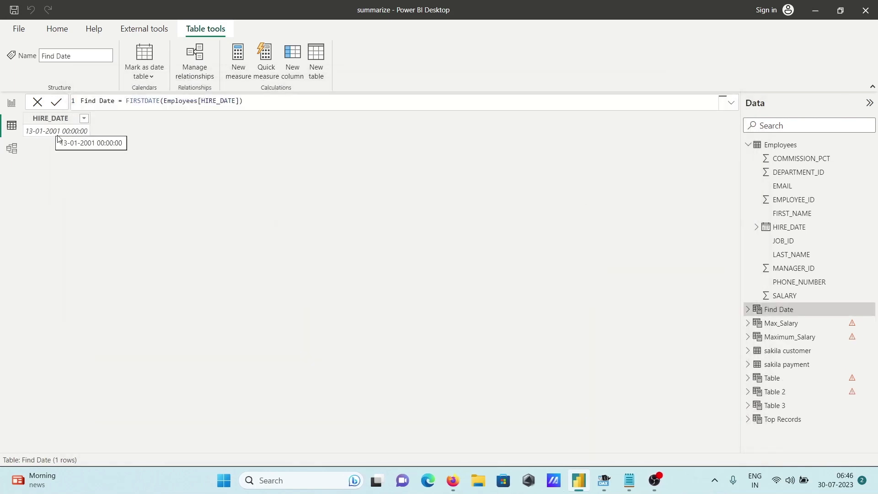
click(764, 147)
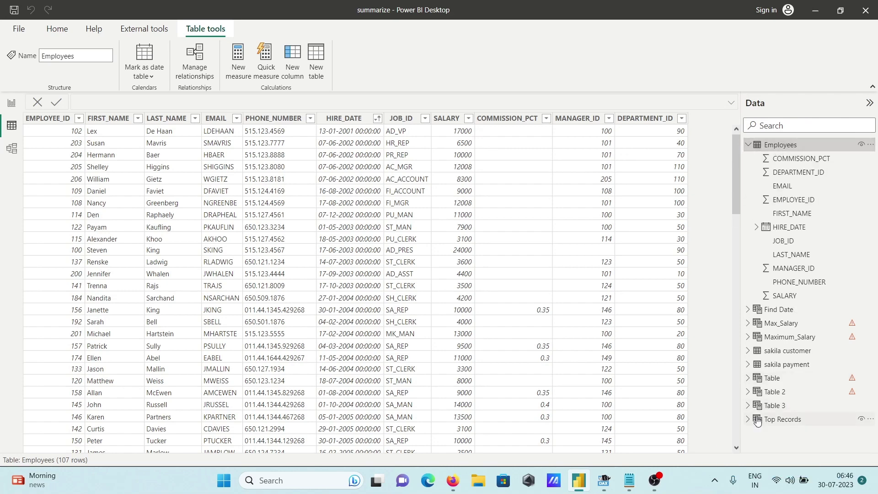
click(784, 310)
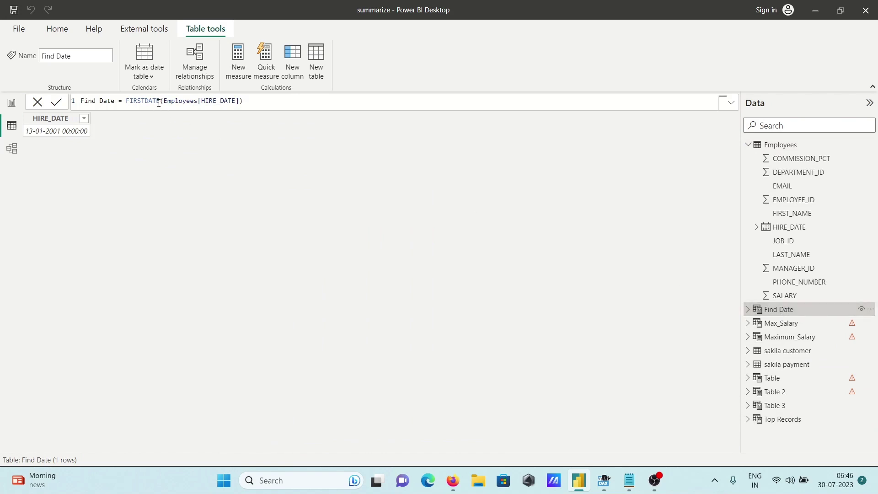
Change the Find Date formula to LASTDATE(Employees[HIRE_DATE]) and commit it
click(159, 103)
key(BackSpace)
key(BackSpace)
key(BackSpace)
key(BackSpace)
key(BackSpace)
key(BackSpace)
key(BackSpace)
key(BackSpace)
key(BackSpace)
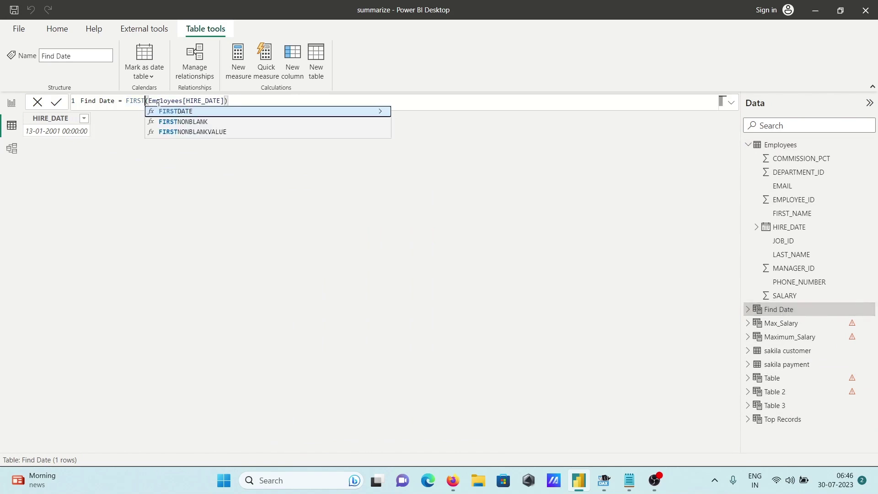
text(L)
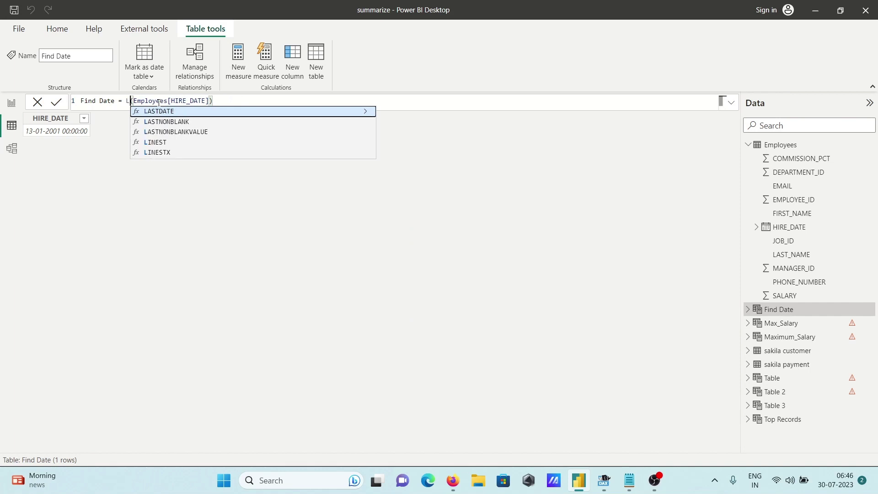
key(Tab)
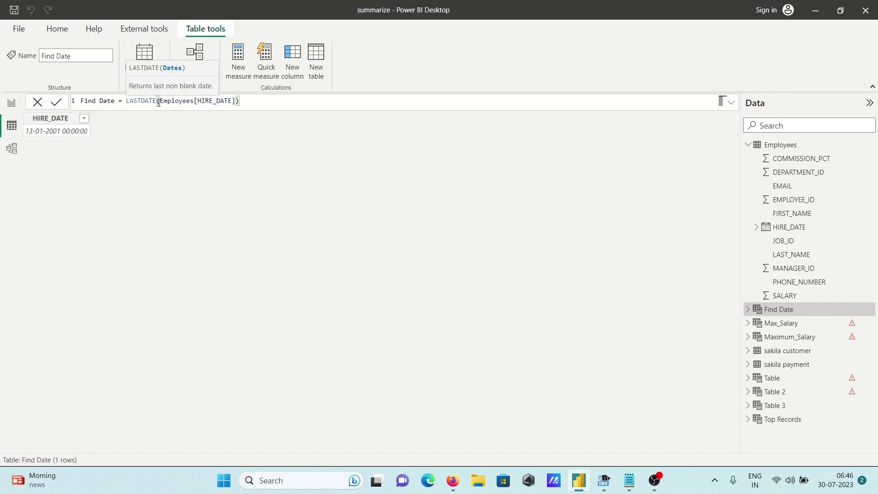
click(262, 100)
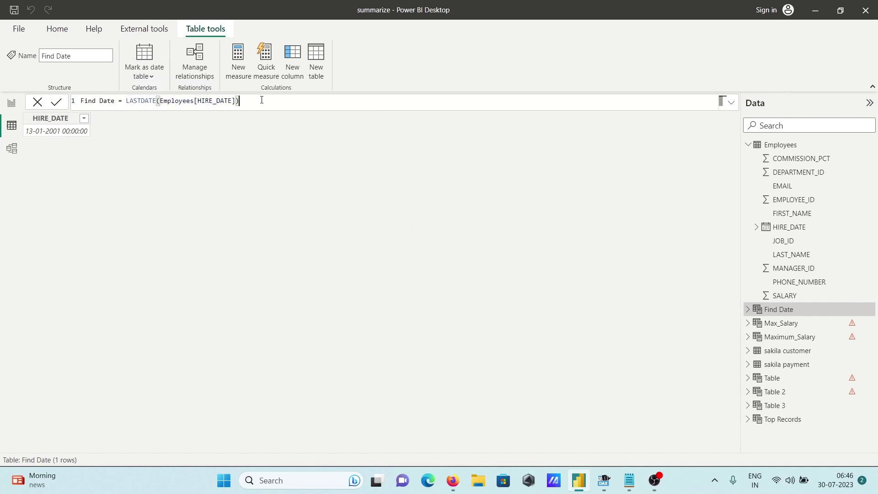
key(Return)
Try Employees[FIRST_NAME] as the LASTDATE argument and commit the formula
click(235, 102)
key(BackSpace)
key(BackSpace)
key(BackSpace)
key(BackSpace)
key(BackSpace)
key(BackSpace)
key(BackSpace)
key(BackSpace)
key(BackSpace)
key(BackSpace)
key(BackSpace)
key(BackSpace)
key(BackSpace)
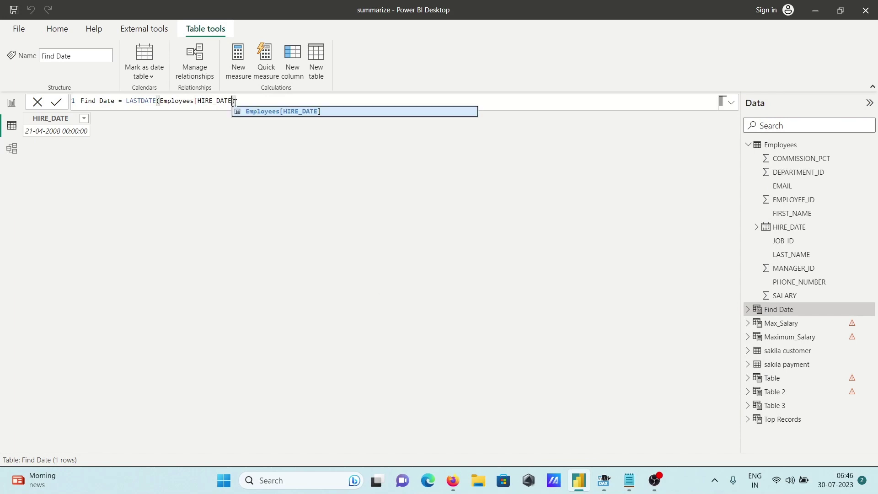
key(BackSpace)
key(BackSpace)
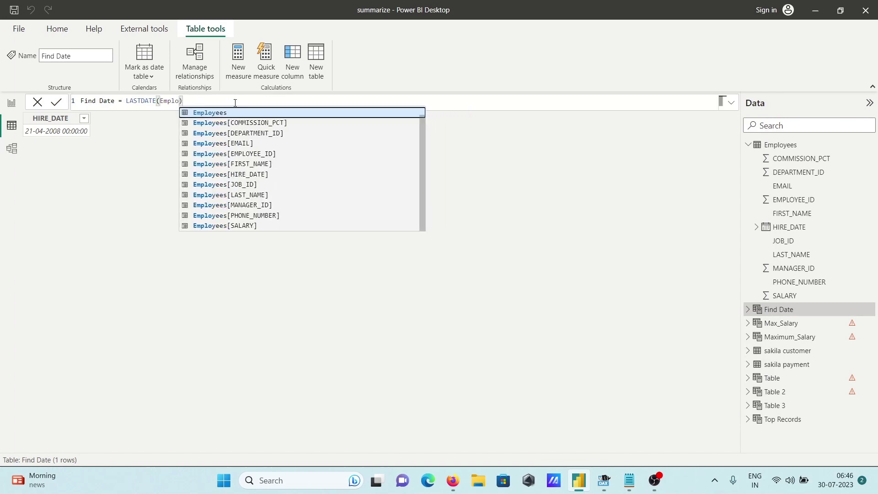
key(Down)
key(Down)
key(Down)
key(Down)
key(Down)
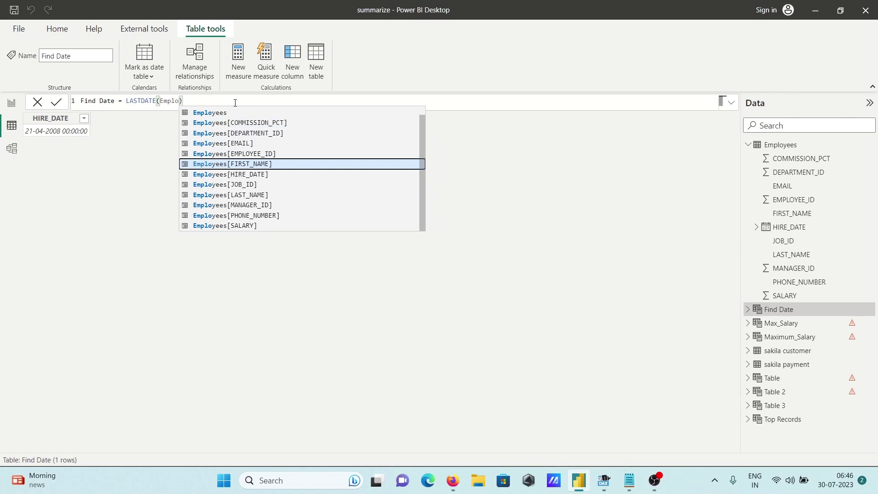
key(Tab)
key(Return)
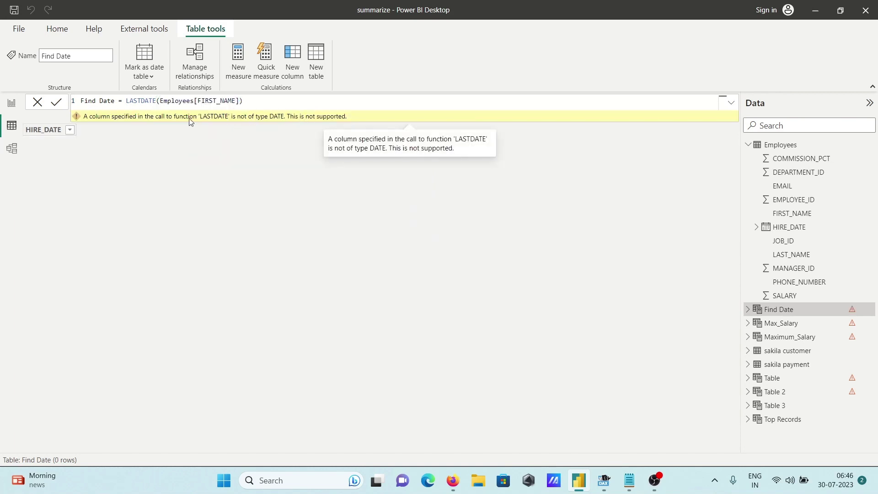
Restore Employees[HIRE_DATE] as the argument, commit, and return to the Employees table
click(239, 100)
key(BackSpace)
key(BackSpace)
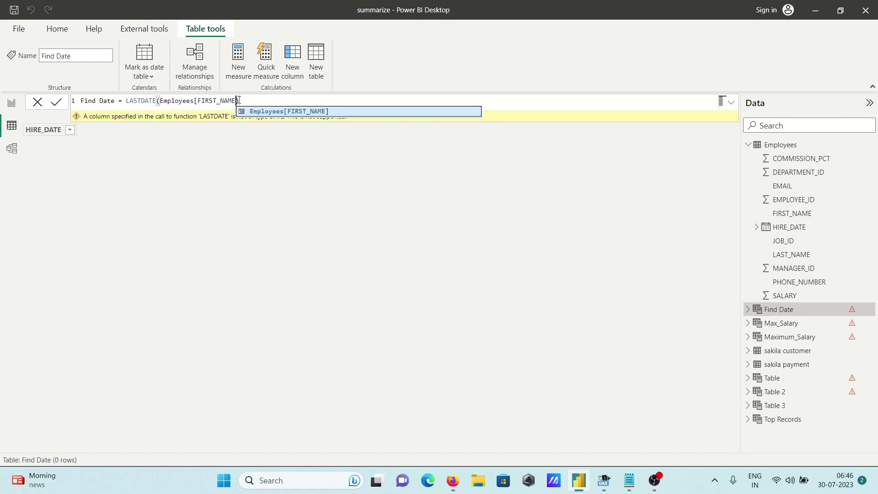
key(BackSpace)
key(BackSpace)
key(BackSpace)
key(BackSpace)
key(BackSpace)
key(BackSpace)
key(BackSpace)
key(BackSpace)
key(BackSpace)
key(BackSpace)
key(BackSpace)
key(BackSpace)
key(BackSpace)
key(BackSpace)
key(BackSpace)
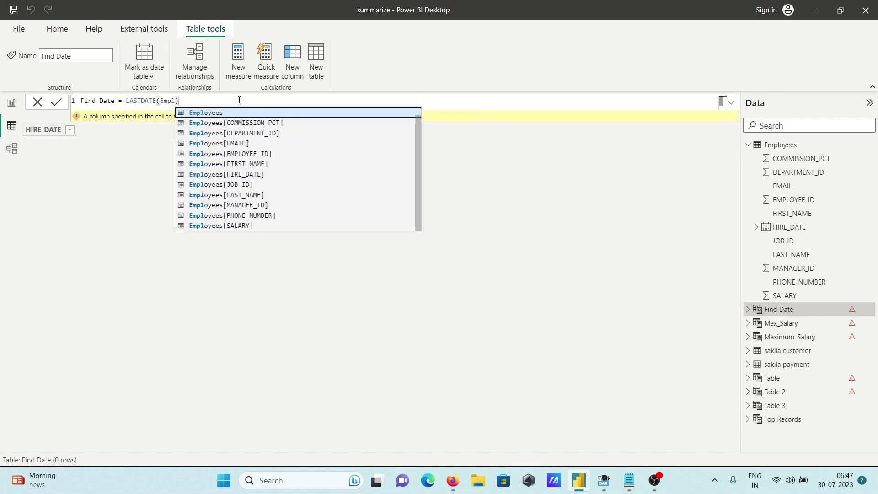
key(Down)
key(Down)
key(Down)
key(Down)
key(Down)
key(Down)
key(Tab)
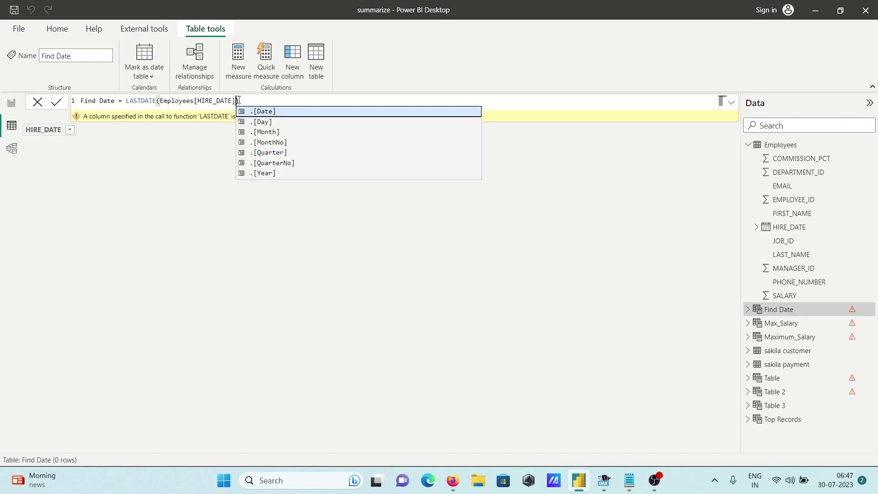
key(Escape)
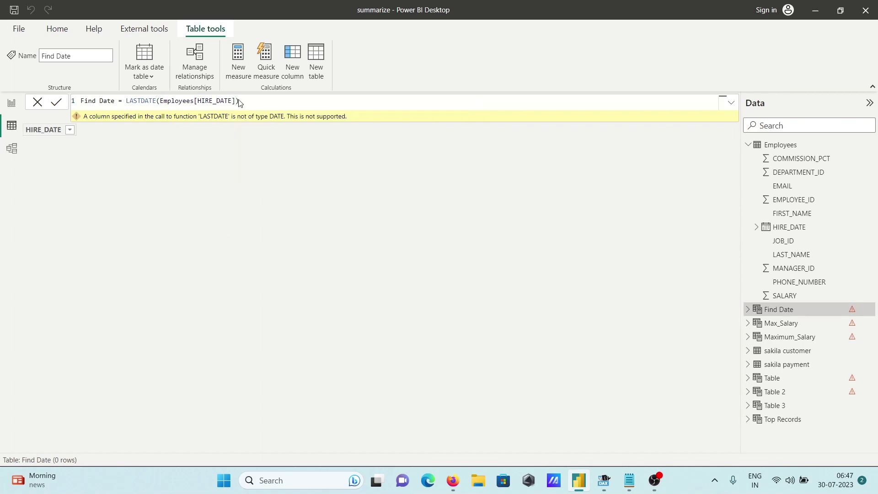
key(Return)
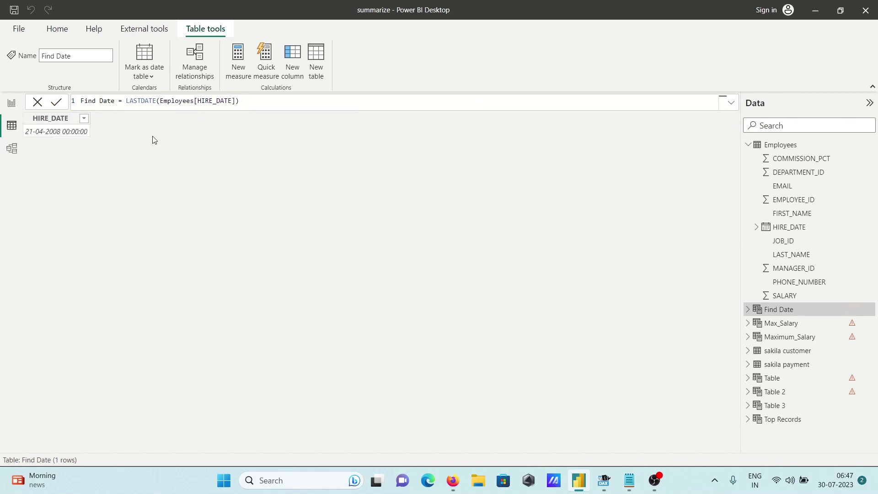
click(779, 146)
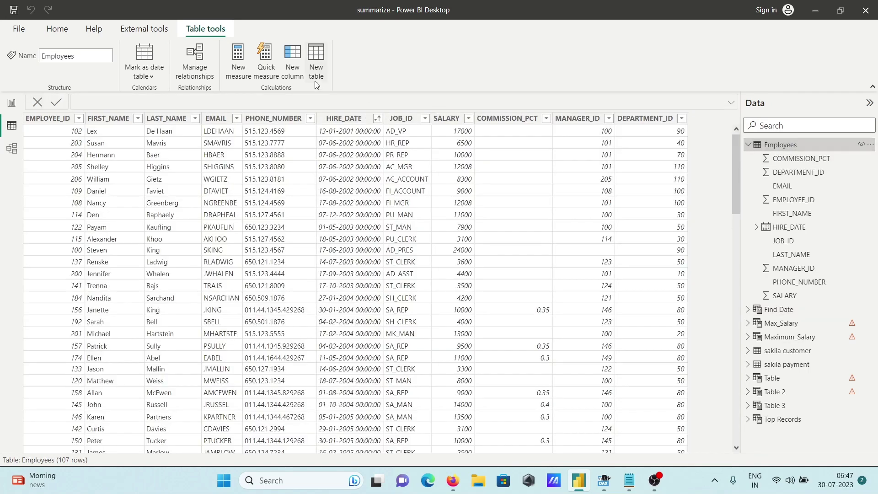
Add a calculated column First Date = FIRSTDATE(Employees[HIRE_DATE]) to Employees
click(288, 56)
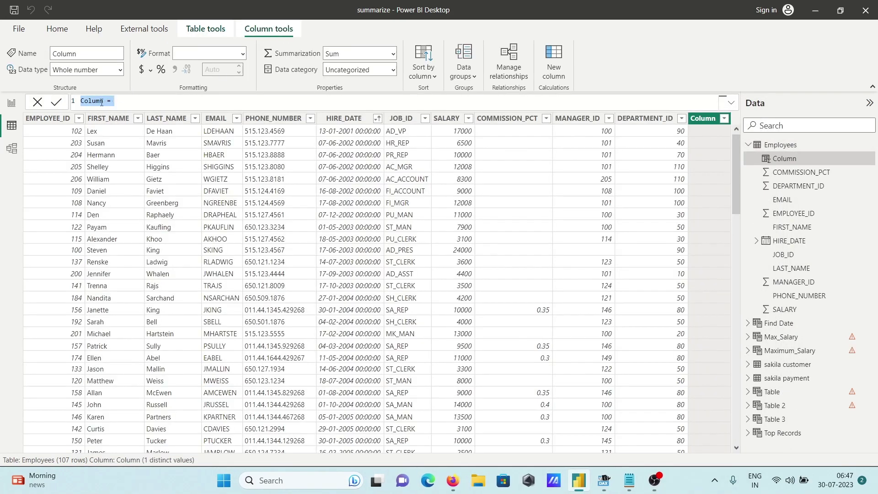
click(104, 99)
key(BackSpace)
key(BackSpace)
key(BackSpace)
key(BackSpace)
key(BackSpace)
key(BackSpace)
text(First Date)
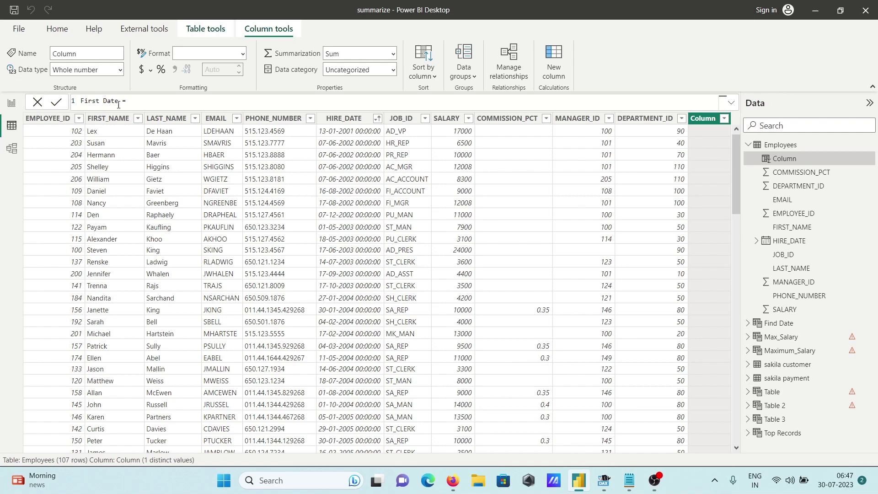
click(136, 99)
text(F)
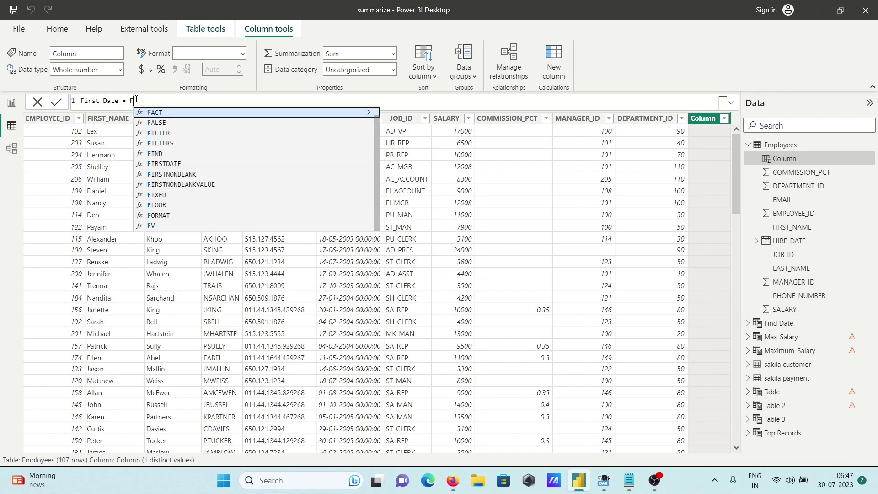
text(irs)
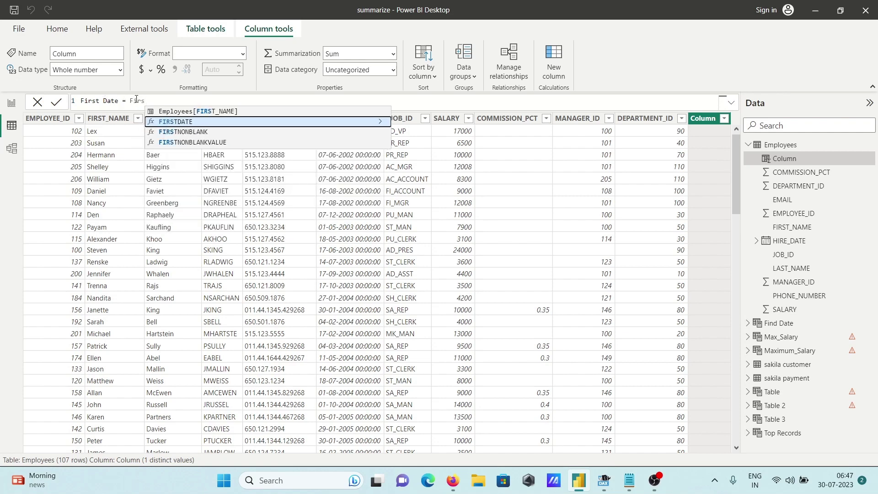
key(Tab)
text(E)
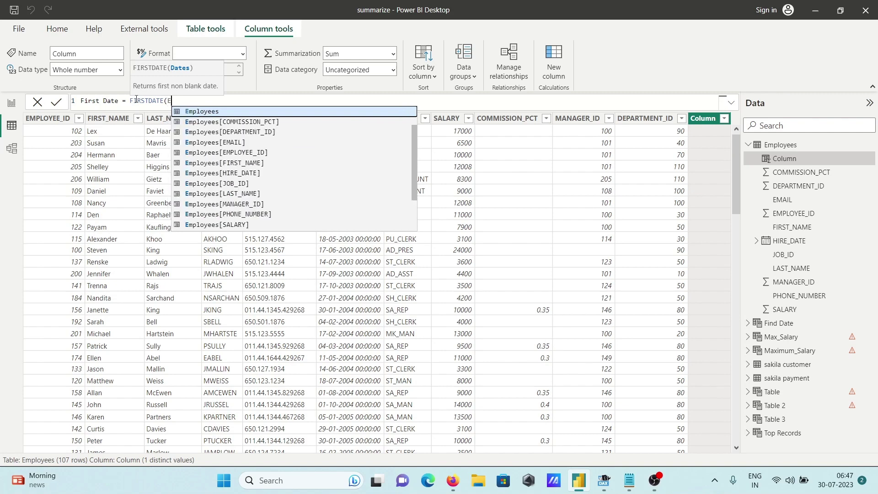
key(Down)
key(Down)
key(Down)
key(Down)
key(Down)
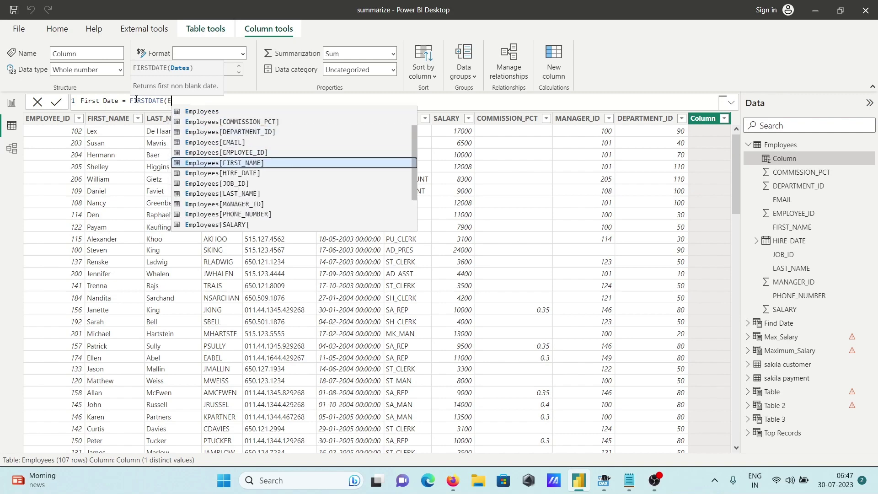
key(Down)
key(Tab)
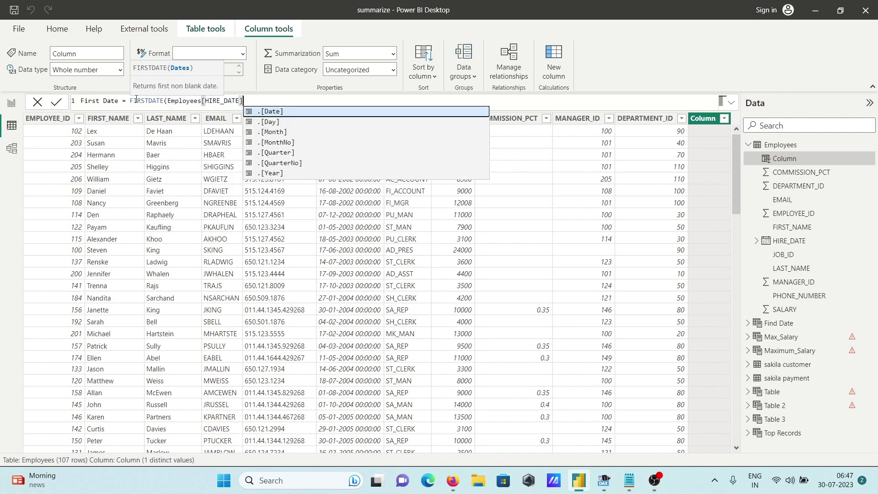
text())
key(Return)
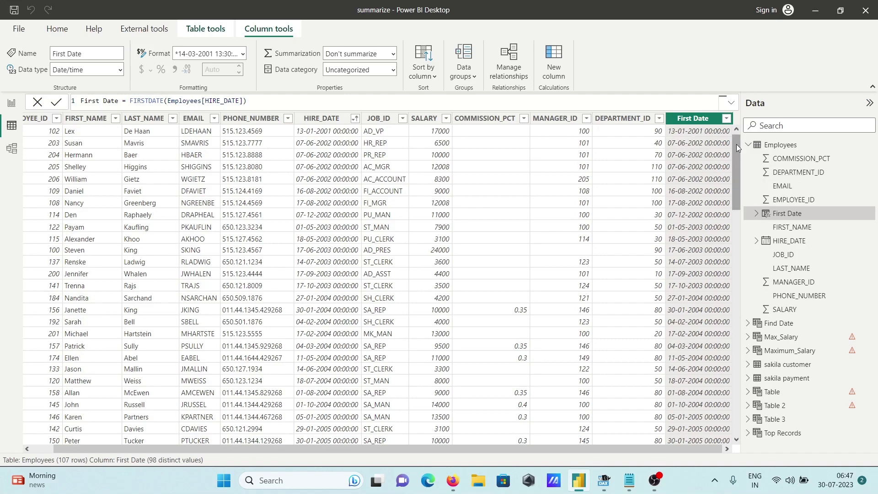
Scroll through the First Date values and start another new column
drag(736, 144, 729, 409)
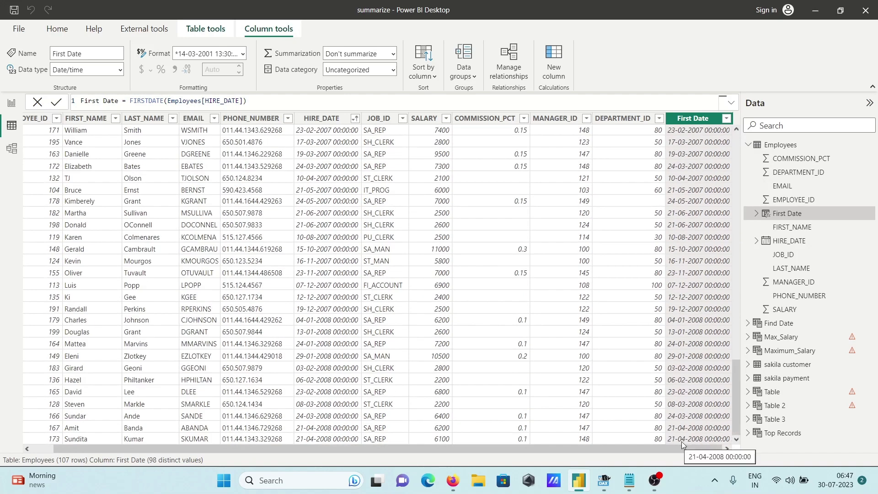
drag(734, 380, 734, 142)
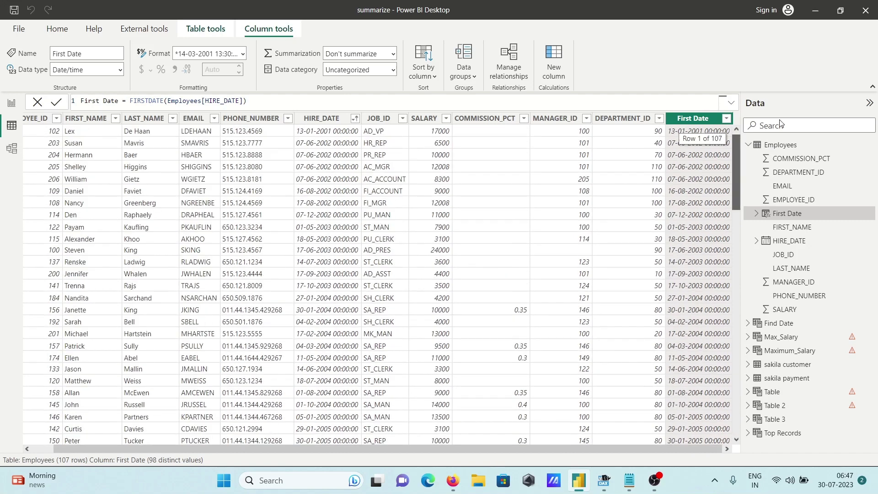
click(561, 62)
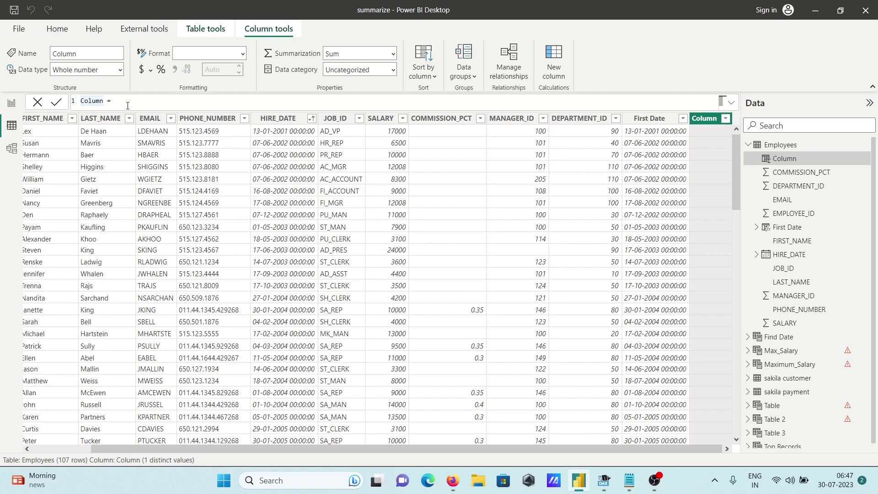
Define the new column as Last Date = LASTDATE(Employees[HIRE_DATE])
key(BackSpace)
key(BackSpace)
key(BackSpace)
key(BackSpace)
key(BackSpace)
key(BackSpace)
text(Last Date)
key(Escape)
text(Las)
key(Tab)
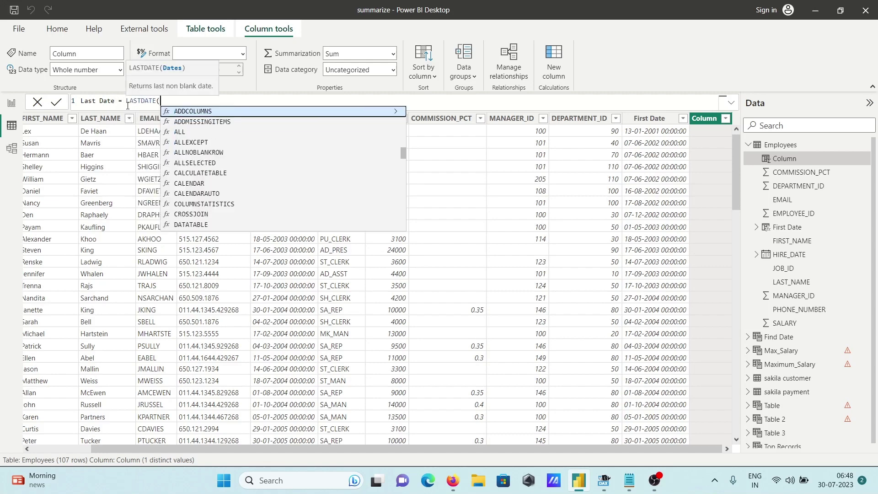
text(E)
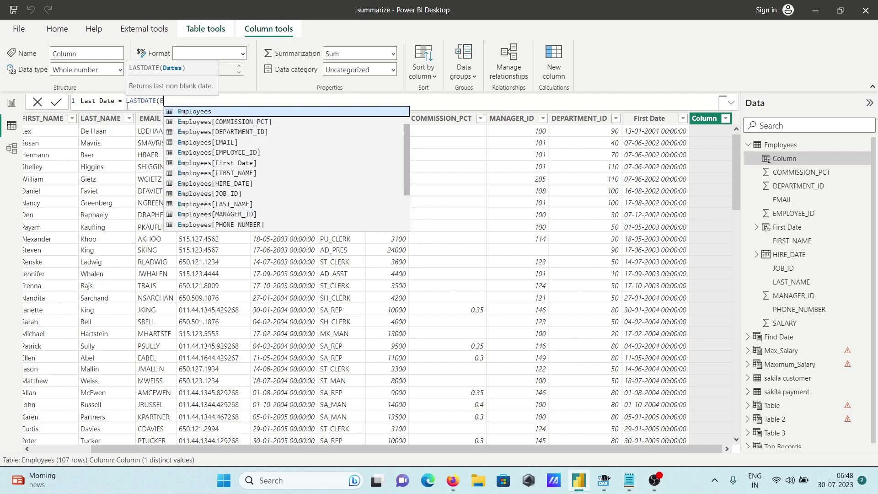
key(Down)
key(Down)
key(Down)
key(Down)
key(Down)
key(Down)
key(Down)
key(Tab)
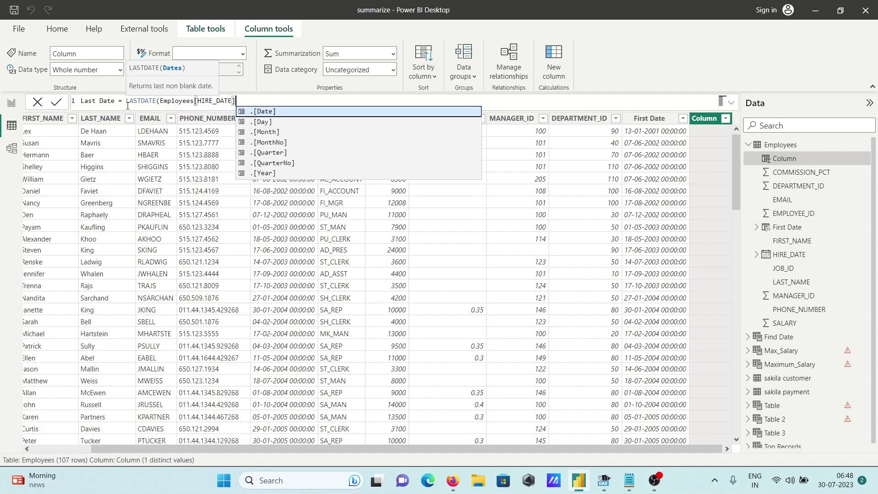
text())
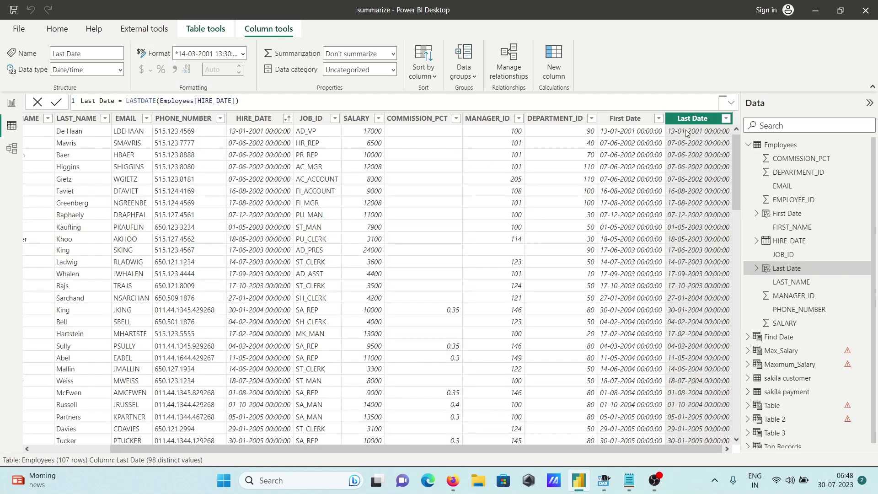
Check the Last Date values and sort the table by Last Date descending
drag(737, 154, 734, 411)
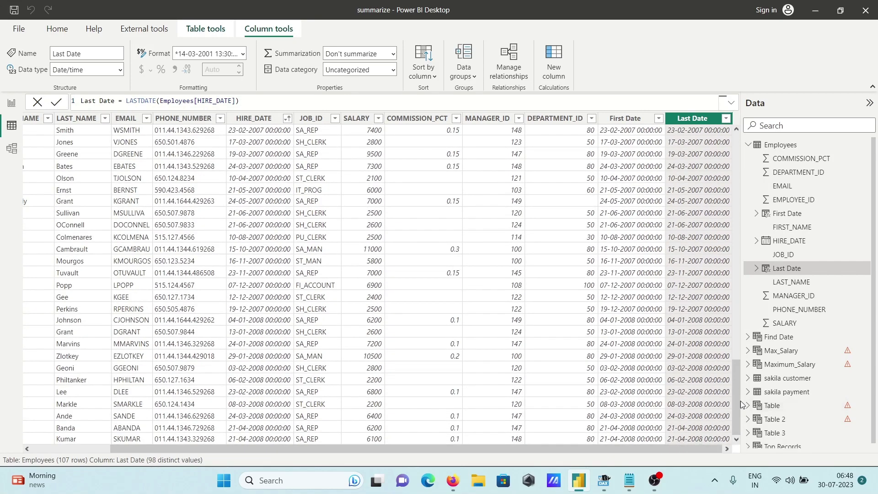
drag(734, 398, 735, 169)
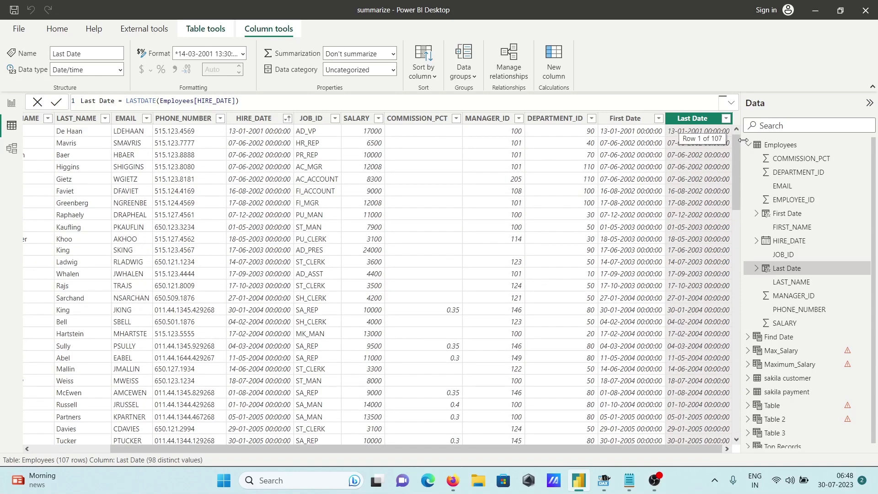
click(728, 121)
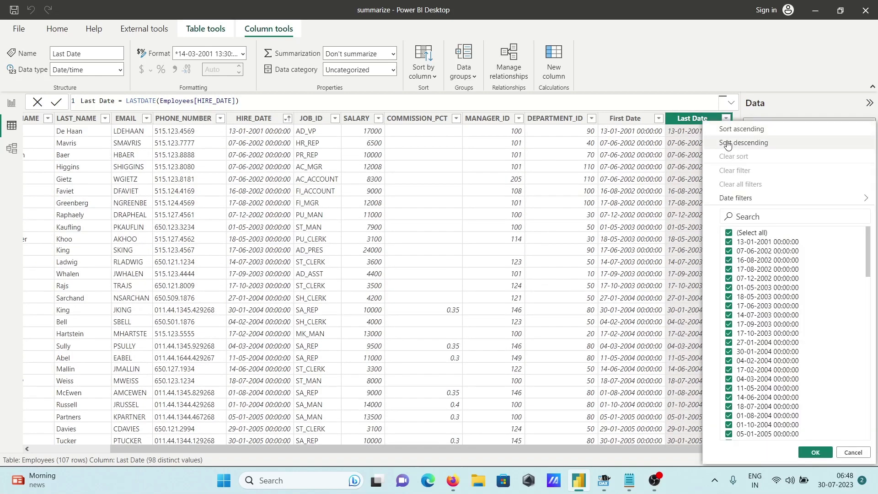
click(728, 144)
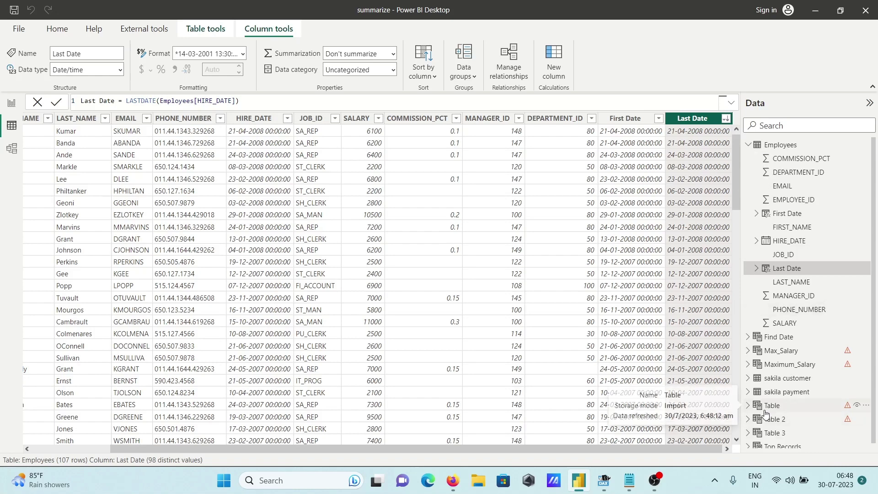
Check the Find Date table, go back to Employees, and bring up the Zedd note
click(783, 337)
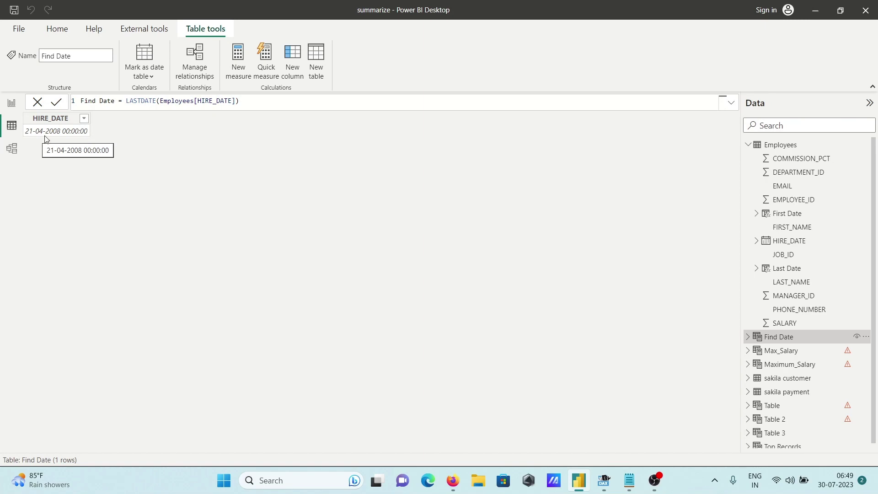
click(782, 145)
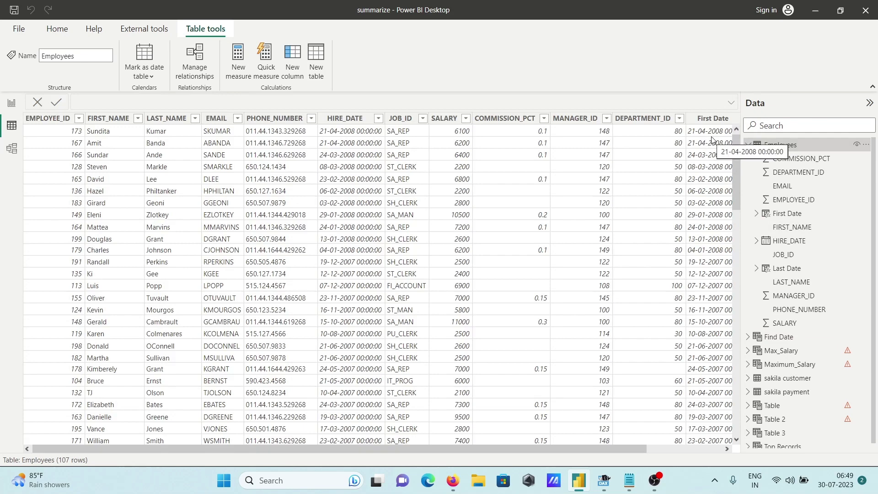
click(630, 484)
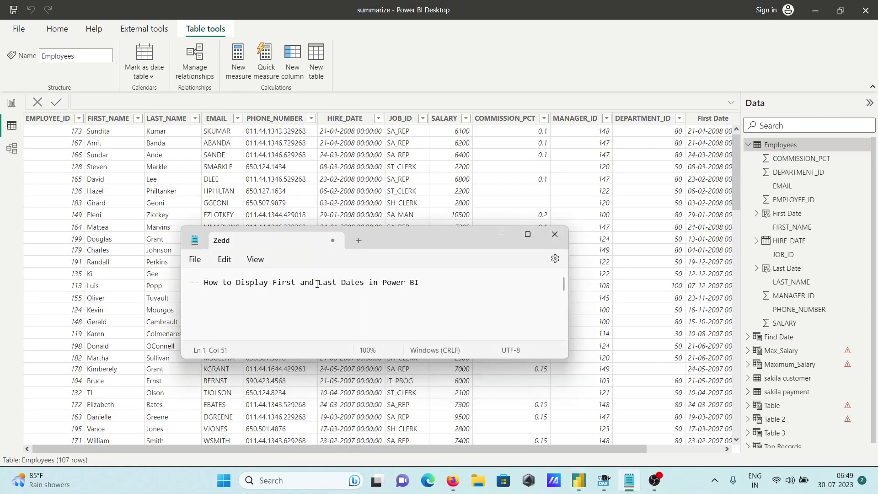